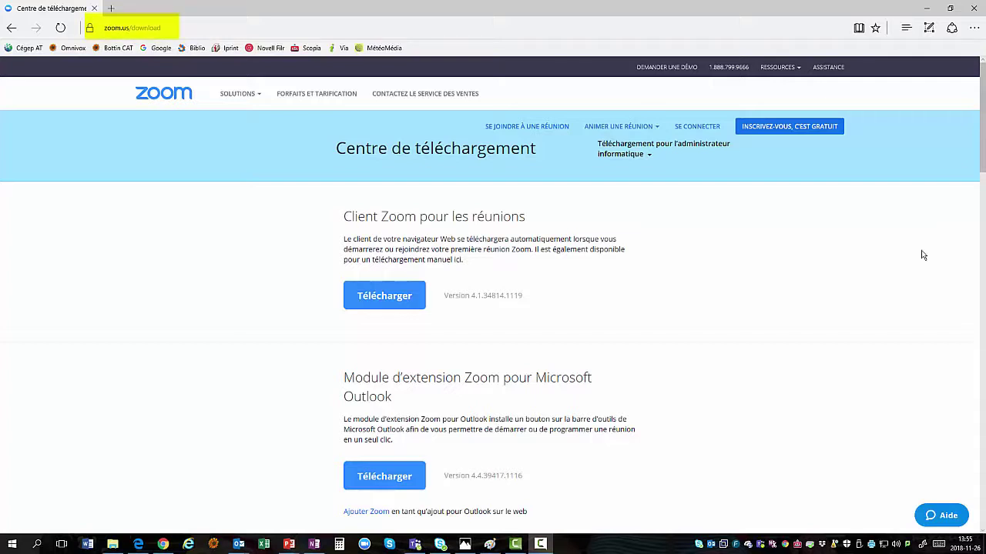
View the free Zoom sign-up page and return to the download centre.
left_click(787, 130)
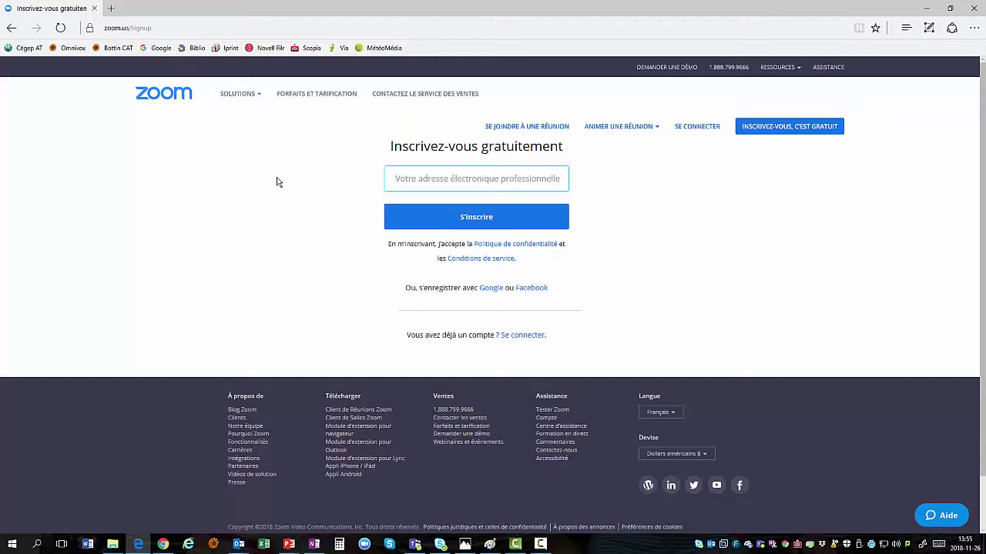
left_click(12, 28)
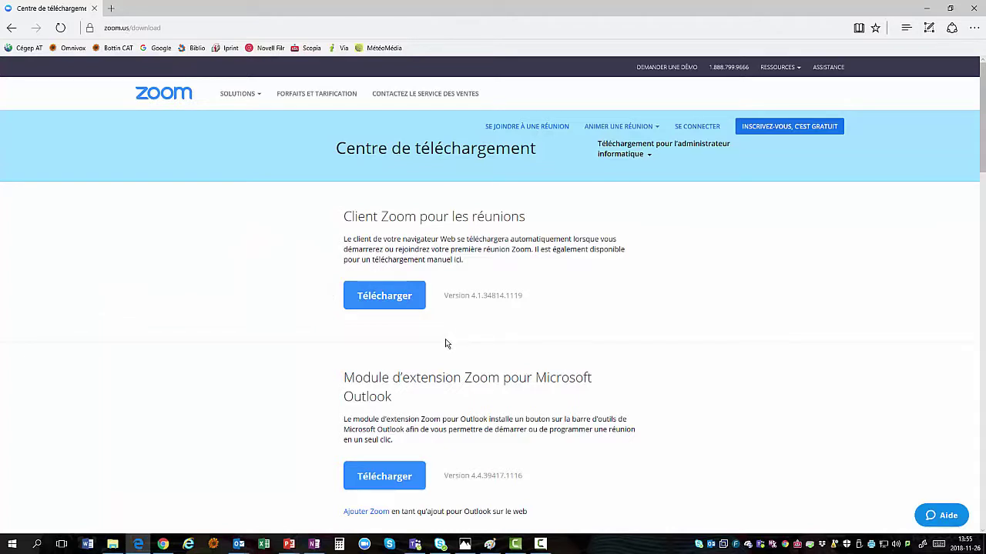
Switch to the Zoom desktop client and sign in to the account.
left_click(368, 548)
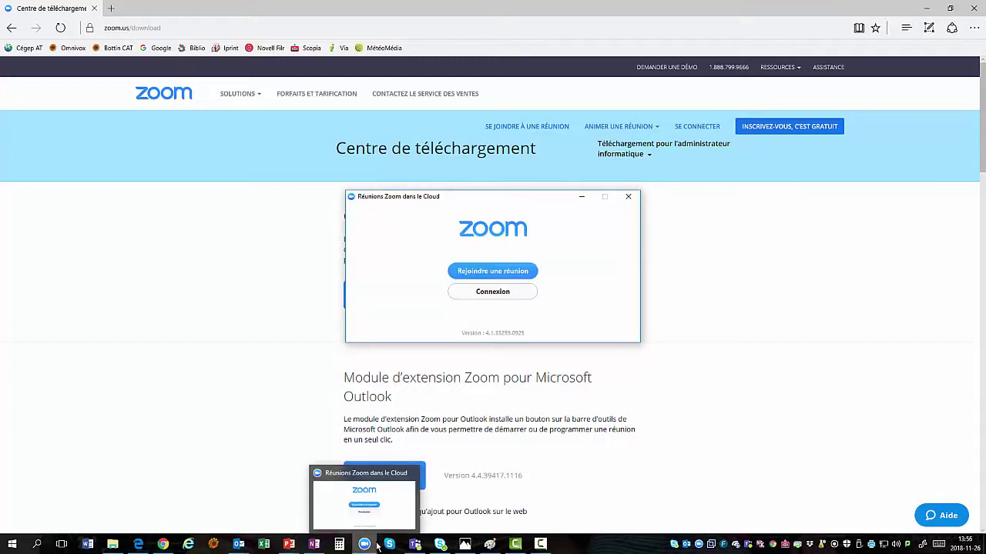
left_click(497, 294)
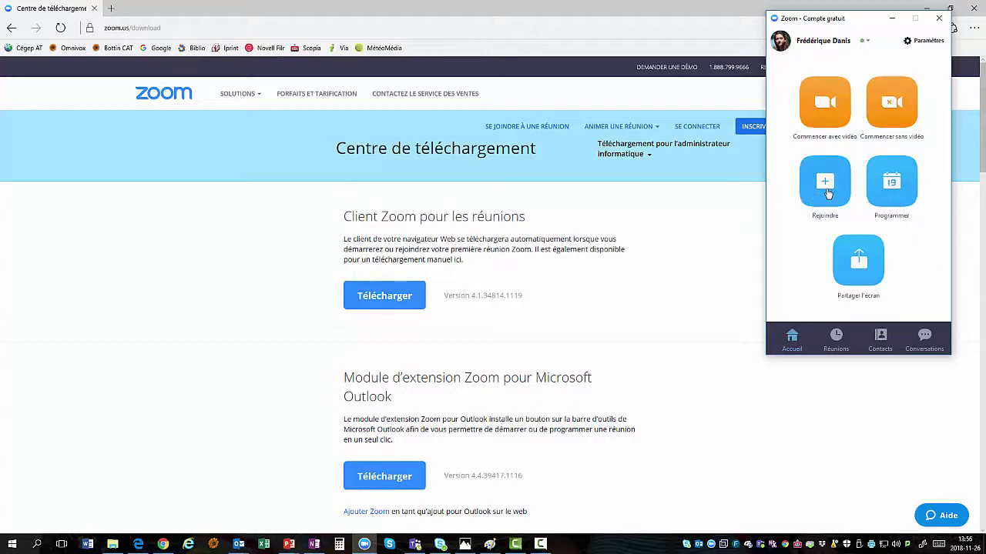
Join the meeting with computer audio and review the available microphone and speaker options.
left_click(826, 191)
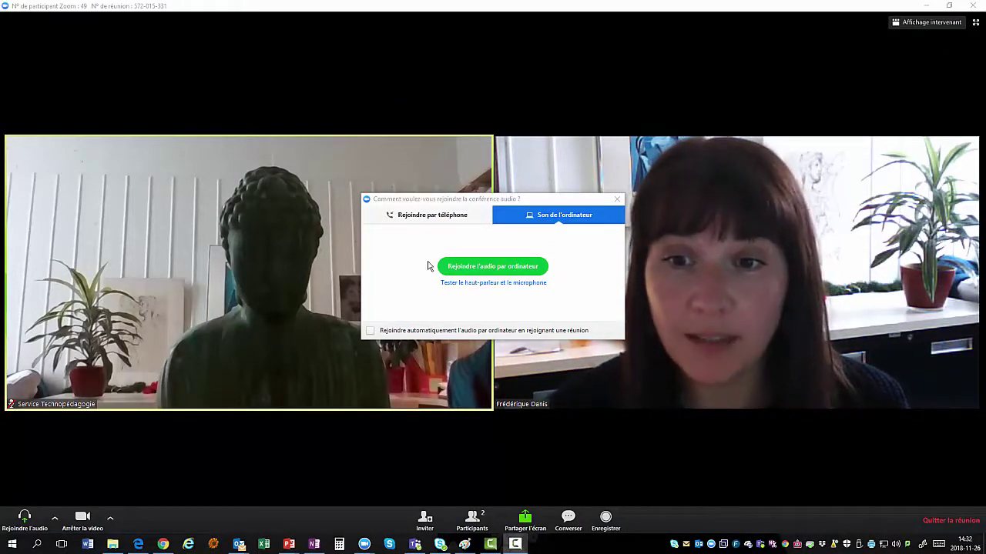
left_click(495, 274)
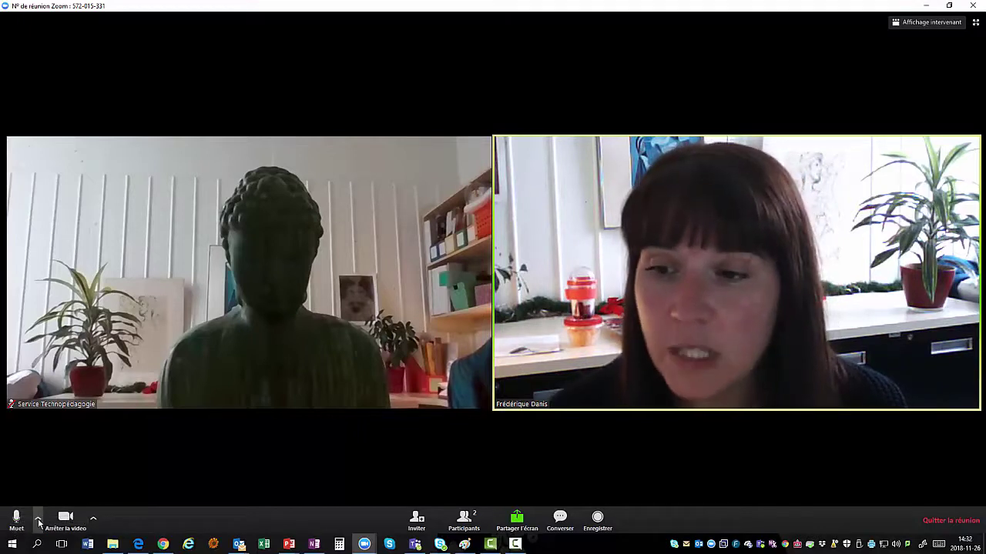
left_click(37, 520)
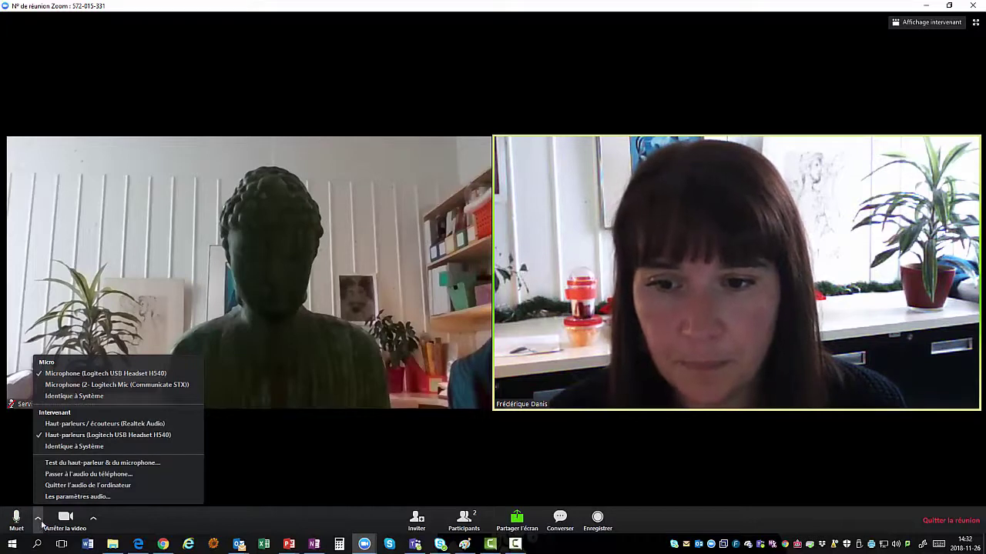
left_click(298, 508)
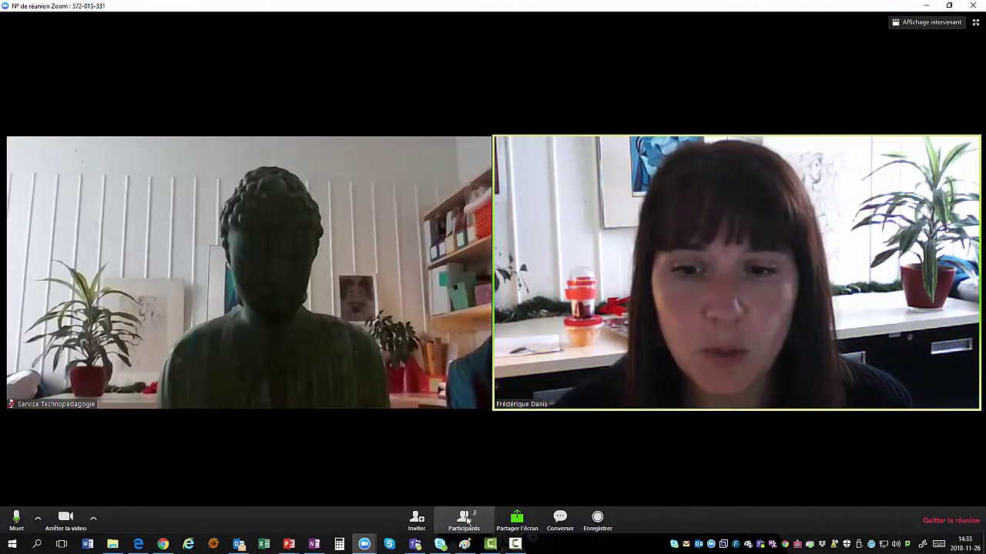
Raise a hand from the participants list, lower it again and close the list.
left_click(467, 522)
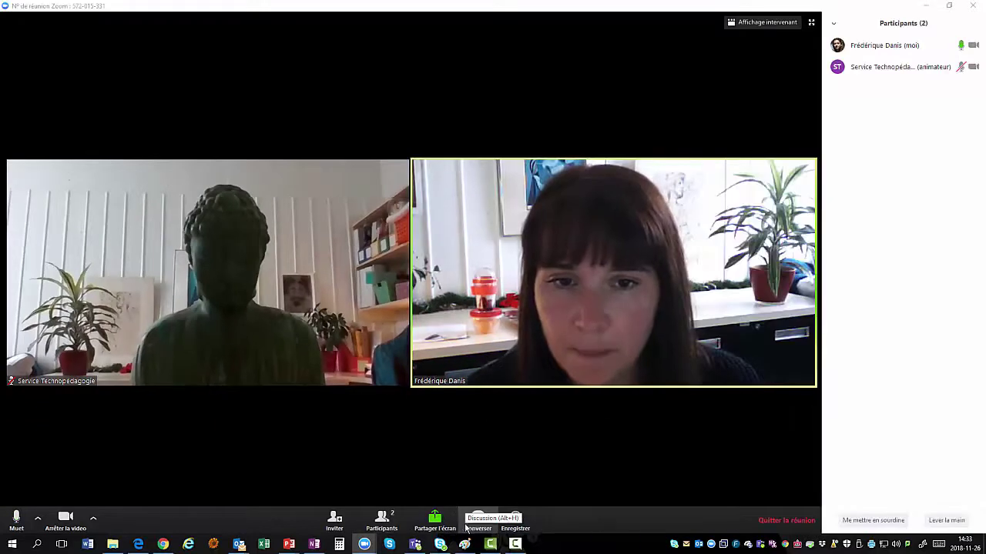
left_click(948, 525)
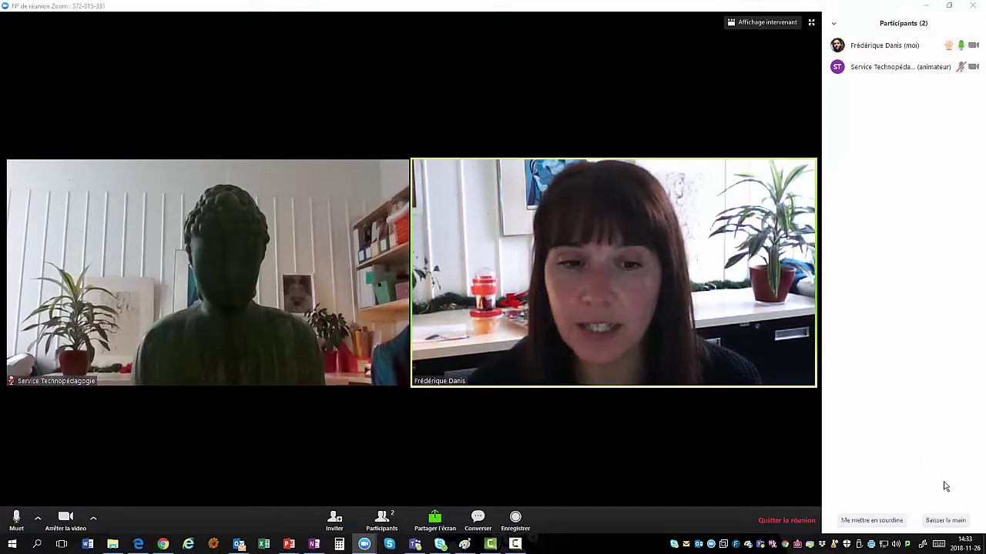
left_click(946, 521)
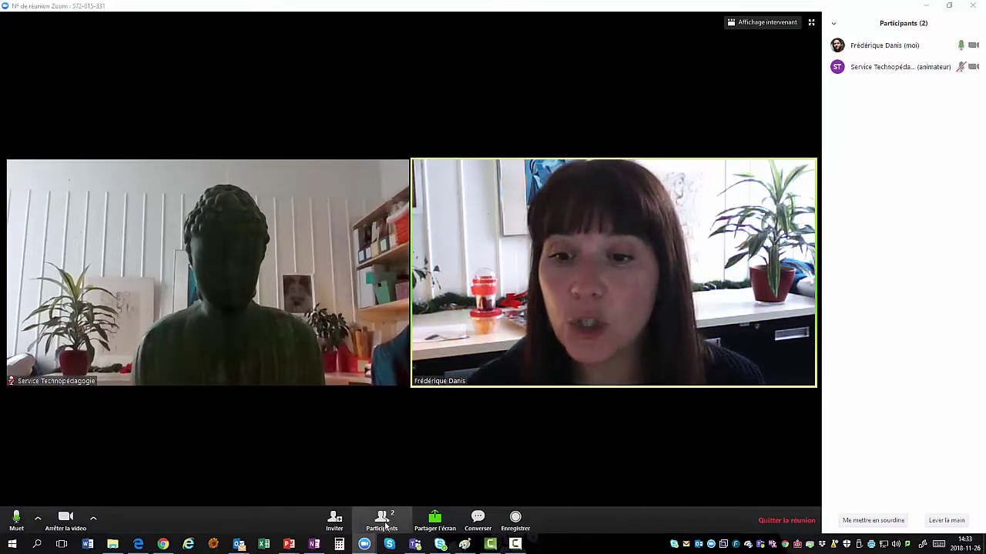
left_click(383, 527)
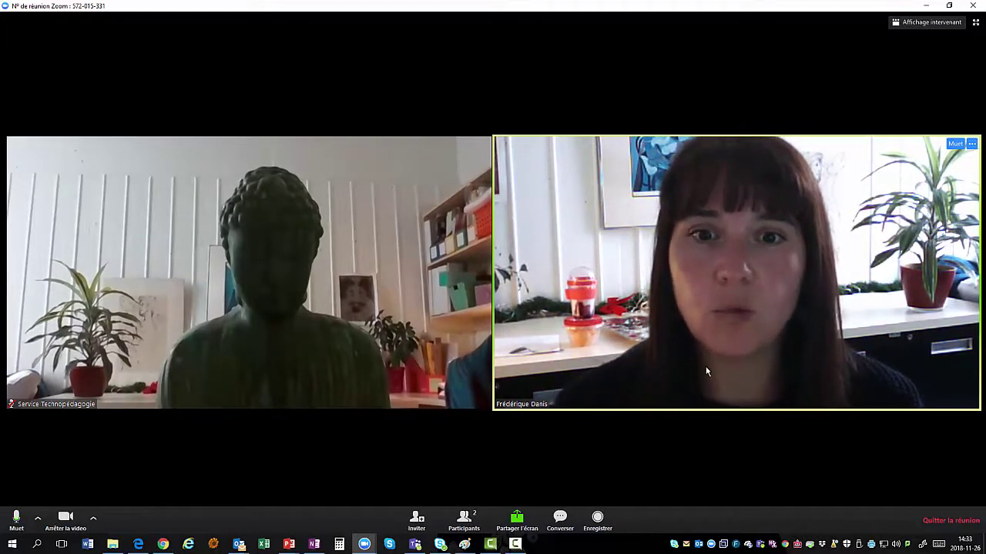
Share the main screen with computer sound and full-screen video clip optimization enabled.
left_click(521, 523)
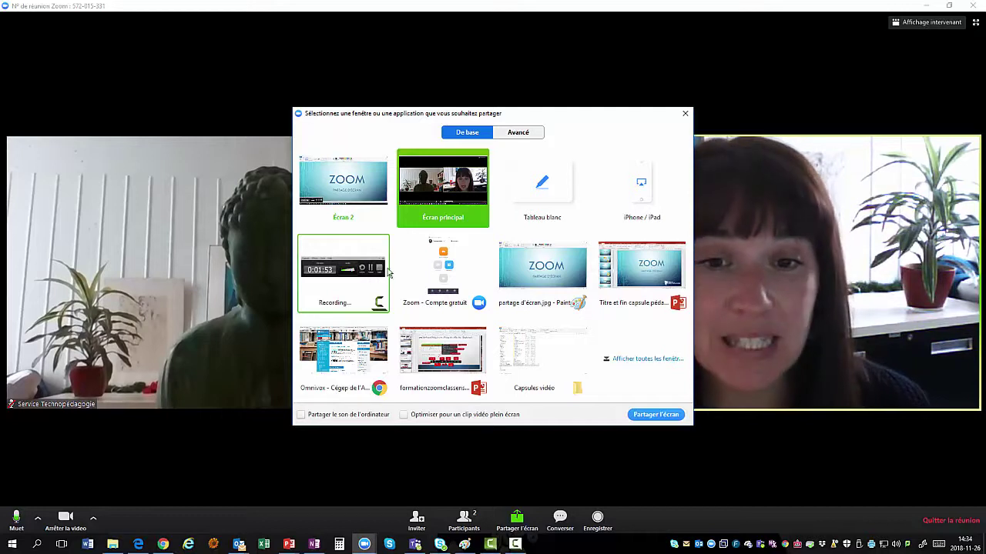
left_click(301, 416)
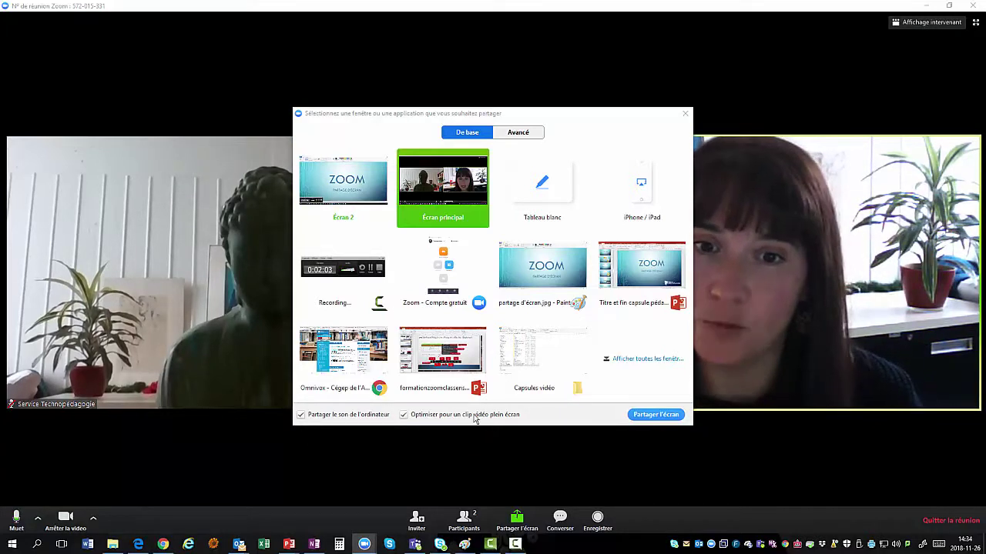
left_click(647, 416)
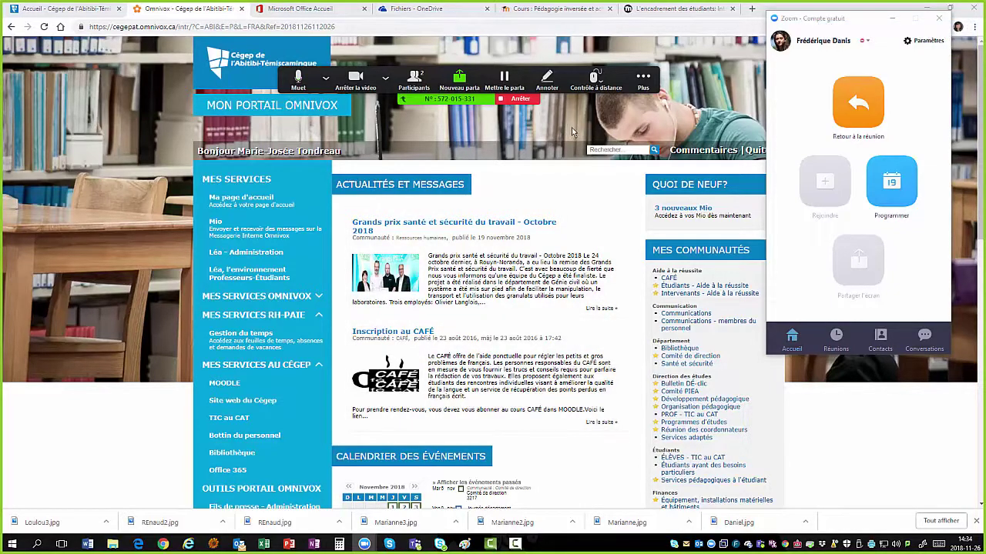
left_click(325, 78)
left_click(325, 78)
left_click(325, 78)
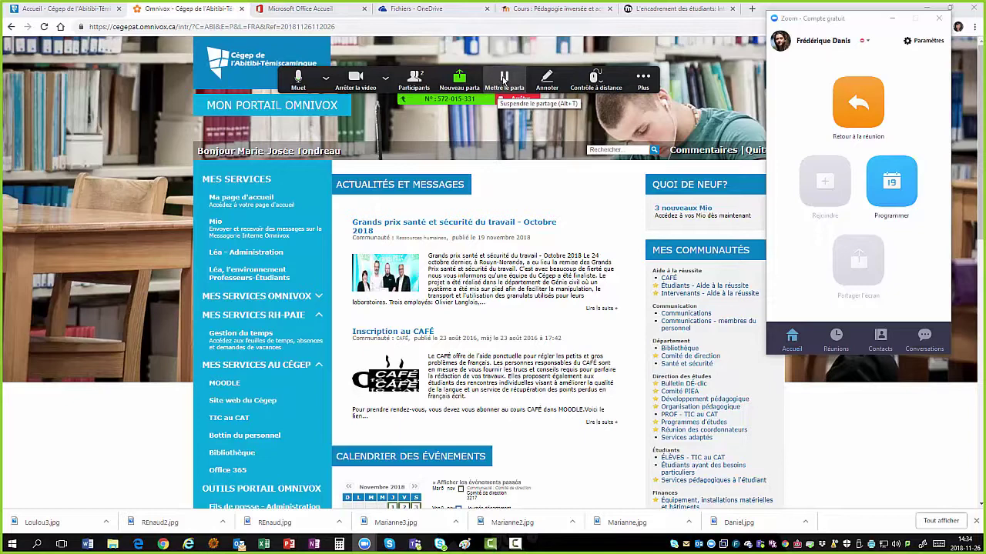
Start annotating the shared screen and draw a freehand curve beside the "Actualités et messages" heading.
left_click(549, 80)
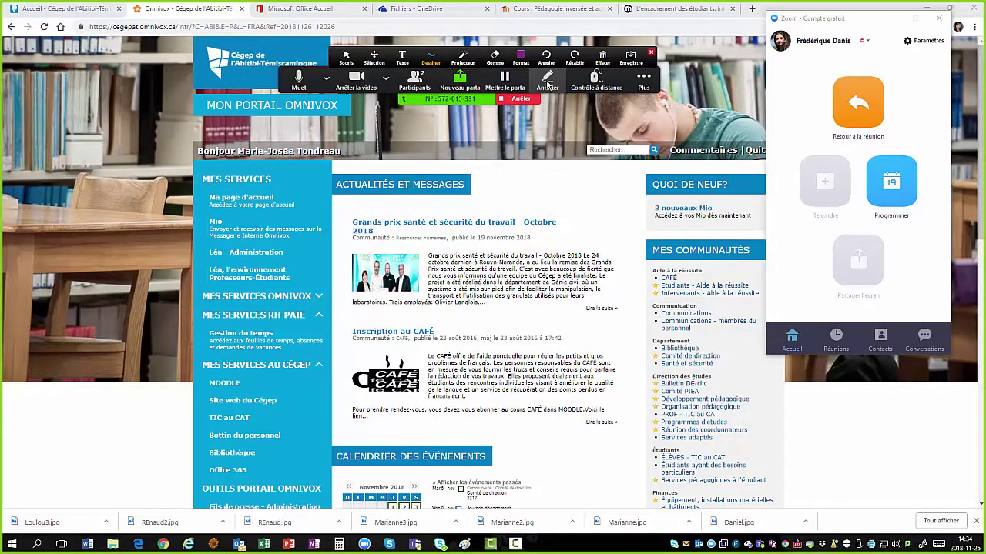
left_click(517, 58)
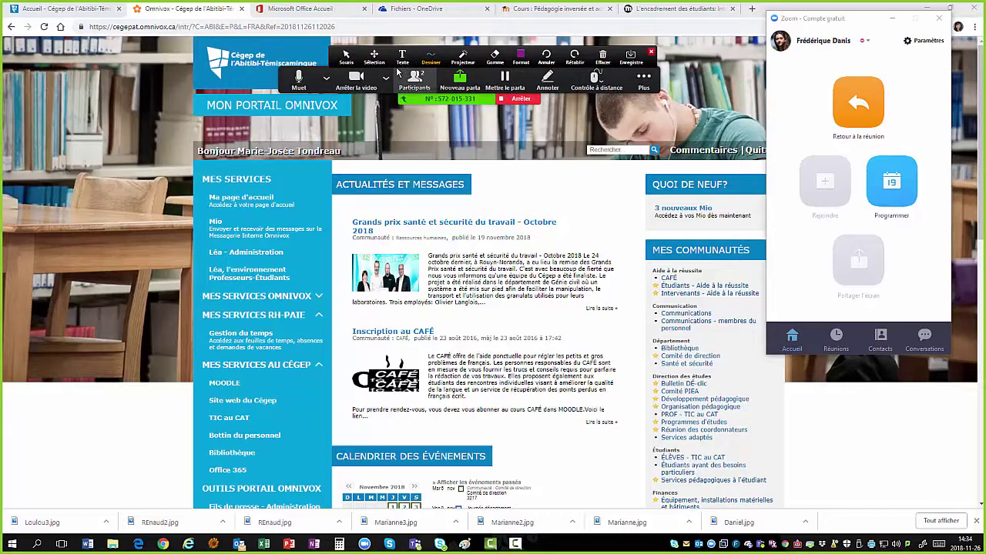
left_click(431, 60)
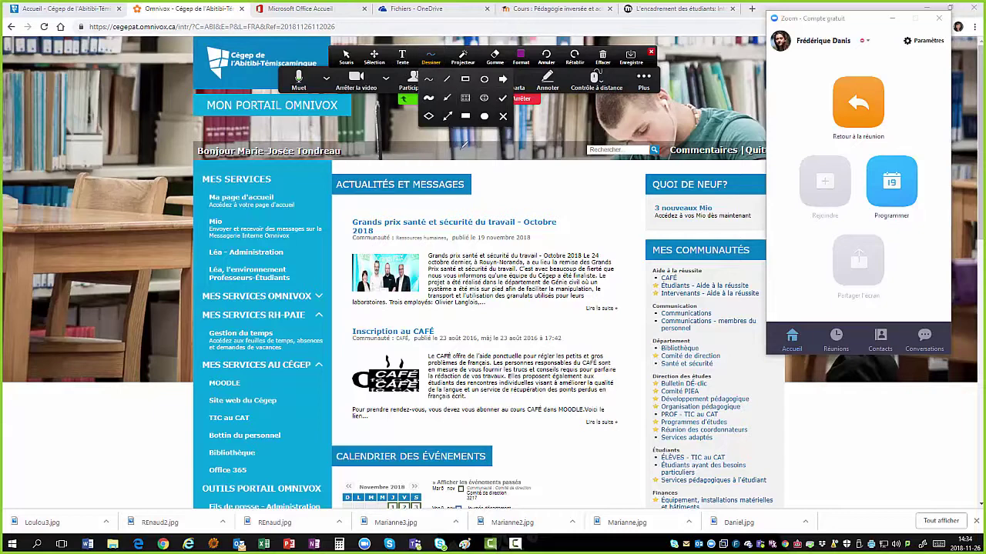
mouse_move(522, 171)
left_mouse_down()
mouse_move(505, 203)
mouse_move(497, 193)
left_mouse_up()
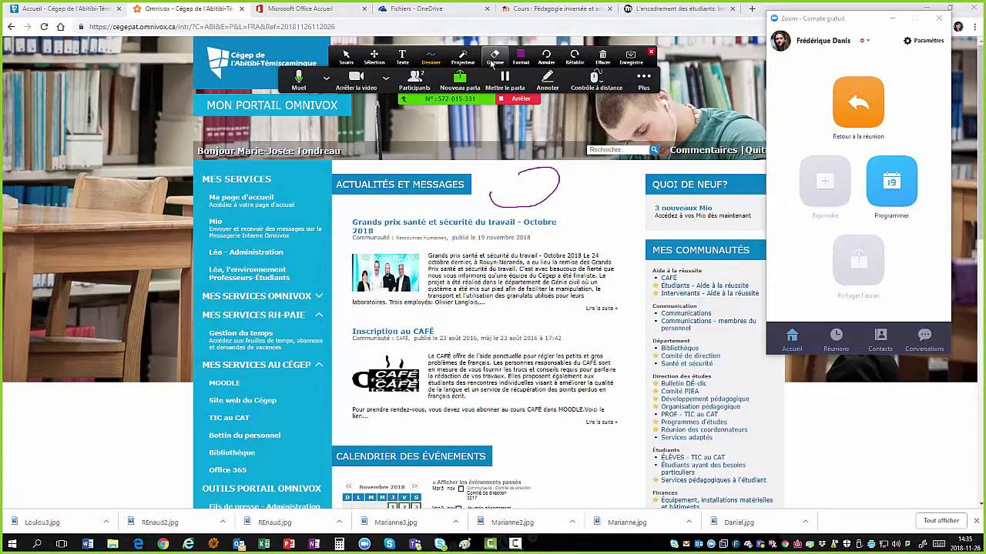
Examine the annotation tools' colour, line width and font settings and the options for erasing drawings.
left_click(476, 64)
left_click(521, 59)
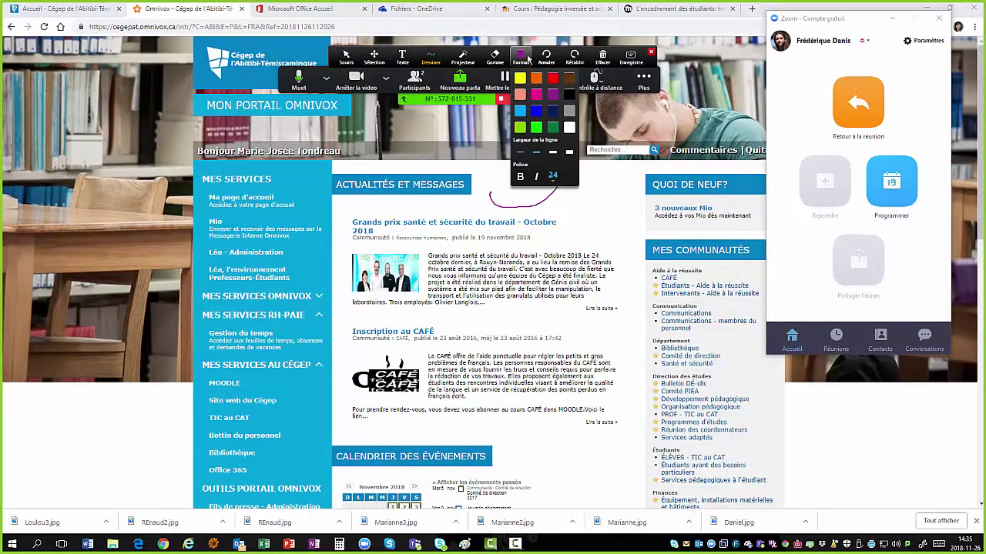
left_click(606, 61)
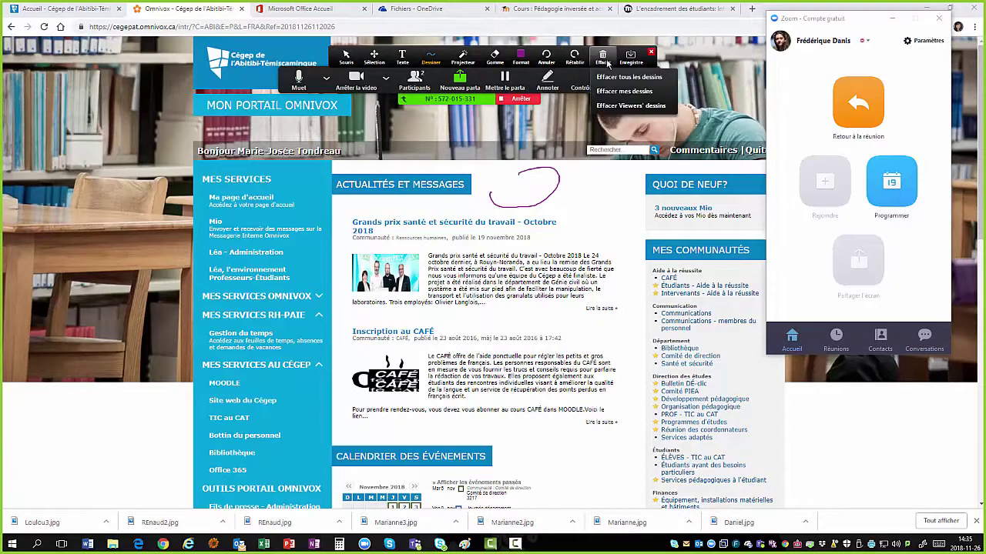
left_click(520, 60)
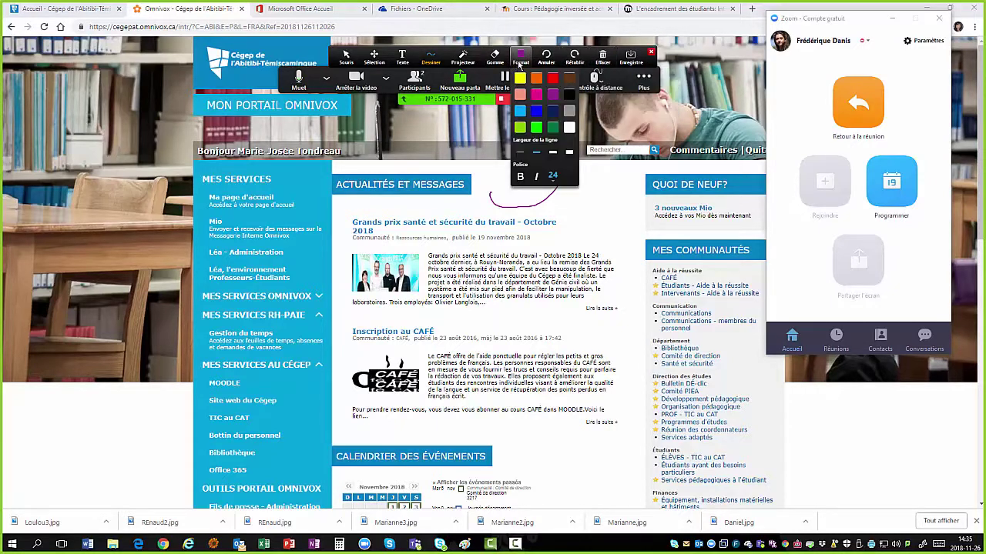
left_click(513, 63)
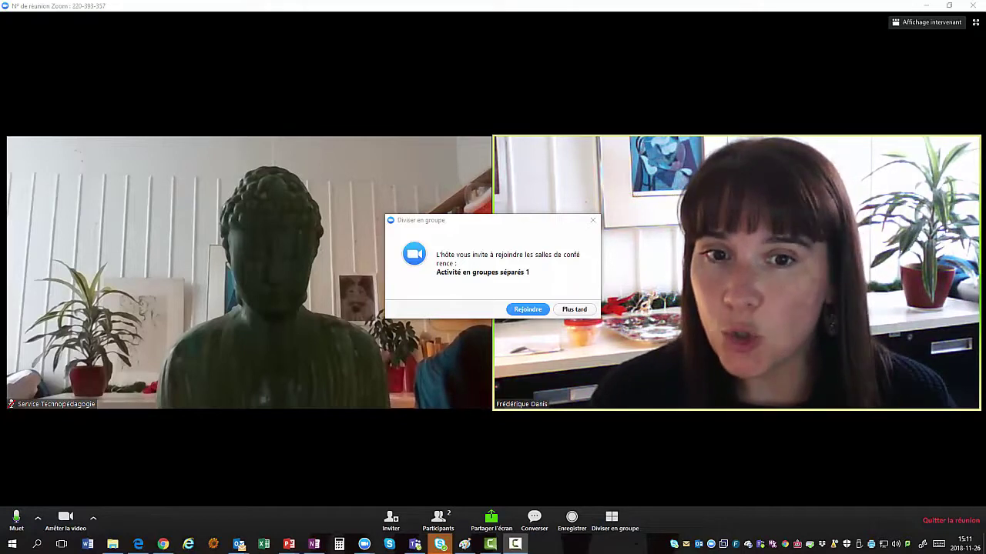
Join the breakout room "Activité en groupes séparés 1" and invite the host to come and help the group.
left_click(528, 310)
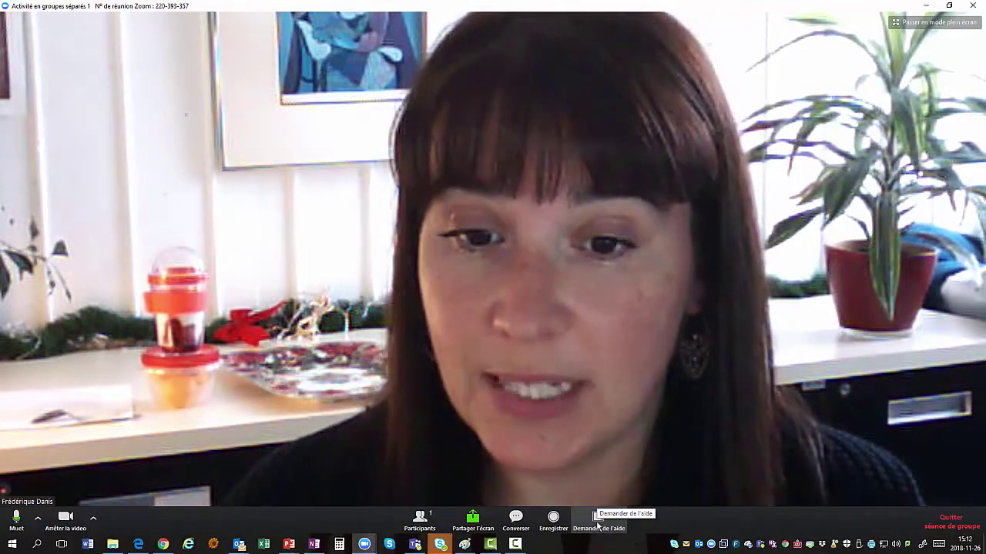
left_click(600, 526)
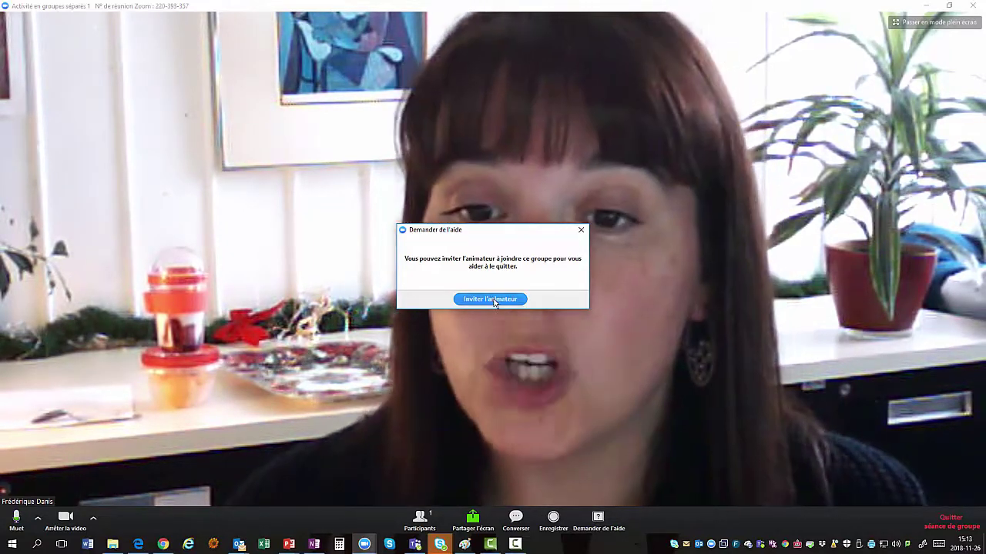
left_click(490, 300)
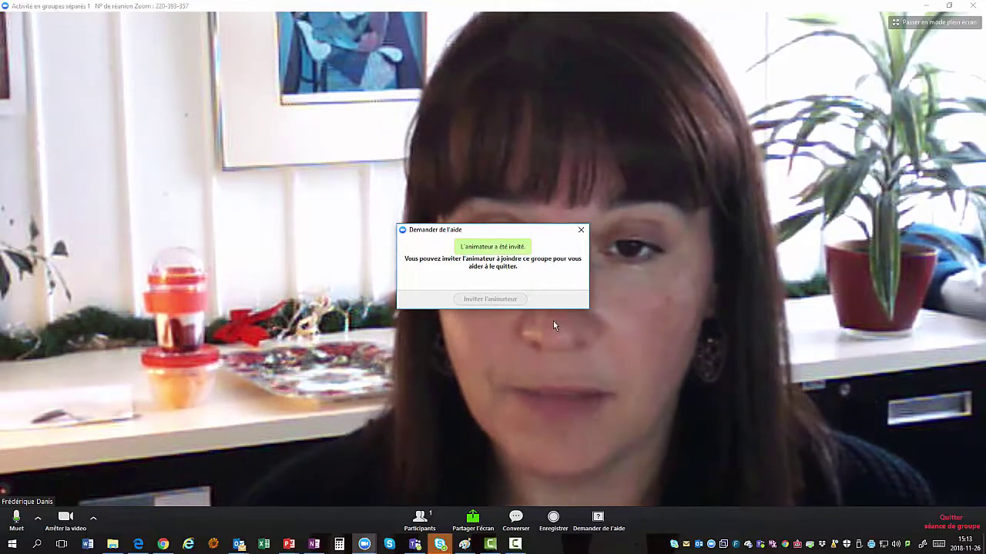